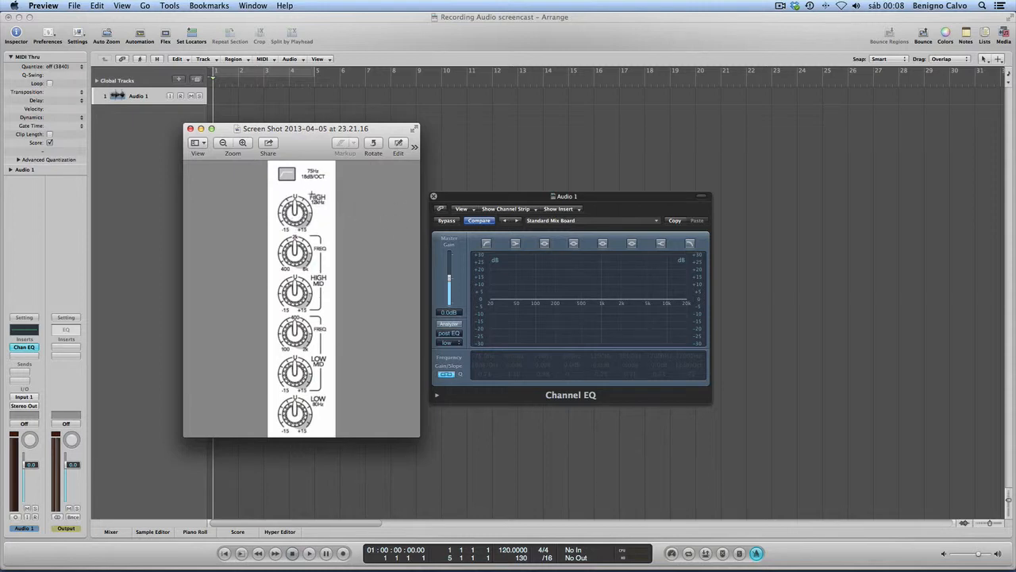
{"action": "left_click", "coordinate": [523, 202]}
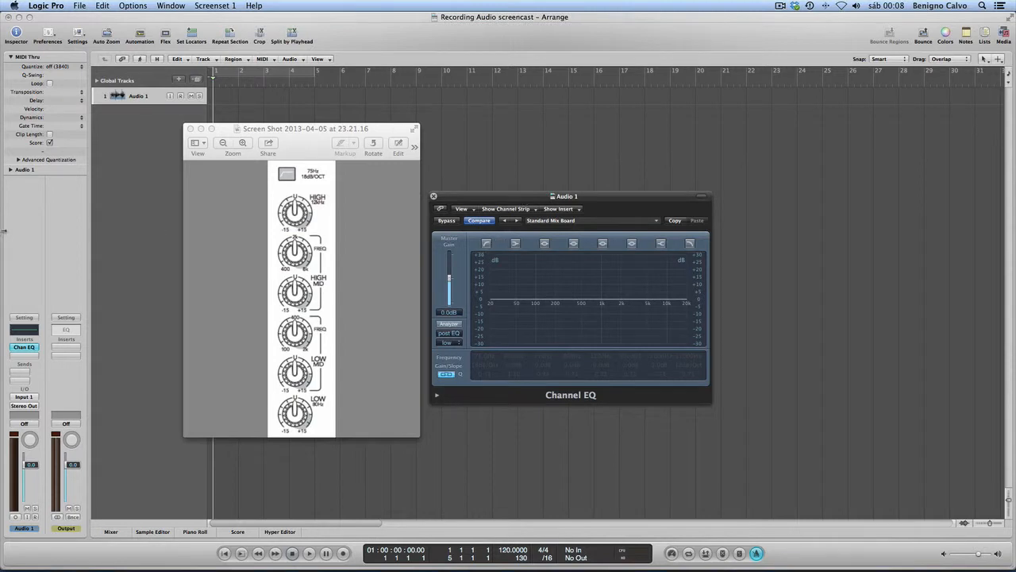
{"action": "left_click", "coordinate": [135, 193]}
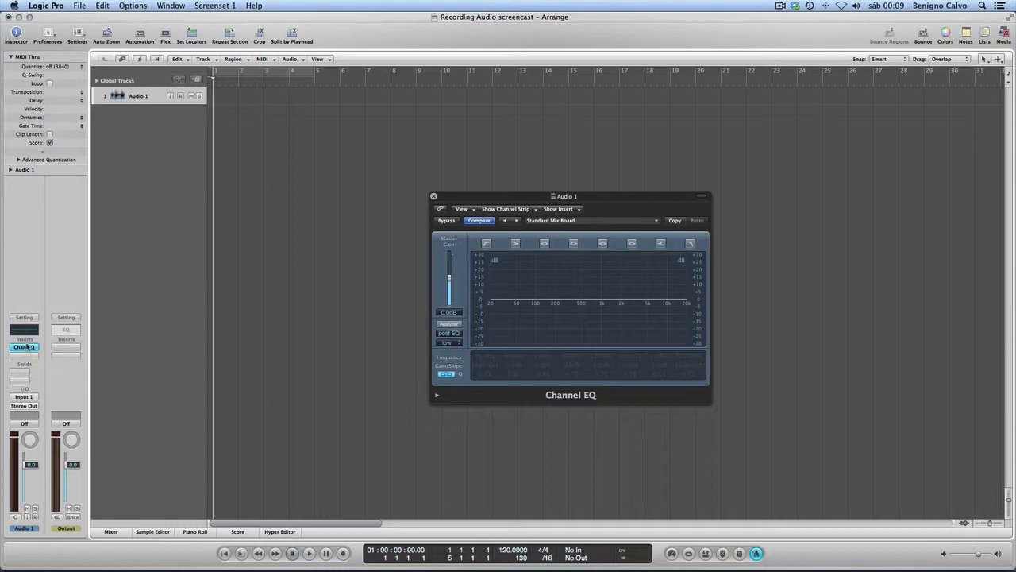
{"action": "left_click", "coordinate": [116, 533]}
{"action": "left_click", "coordinate": [116, 532]}
- Switch the low-cut, low-shelf and first parametric EQ bands on and off in various combinations
{"action": "left_click", "coordinate": [545, 243]}
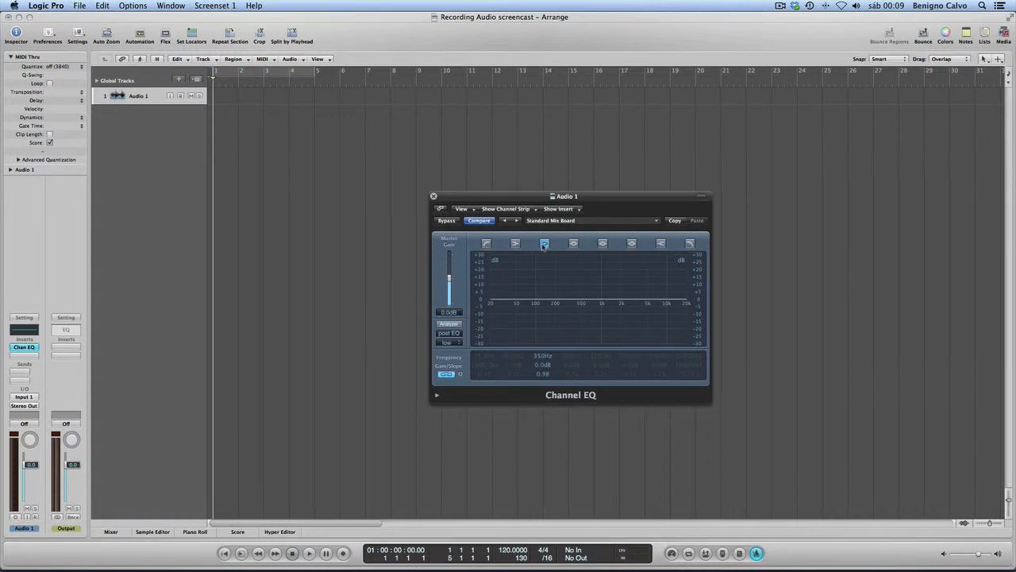
{"action": "left_click", "coordinate": [514, 244]}
{"action": "left_click", "coordinate": [486, 243]}
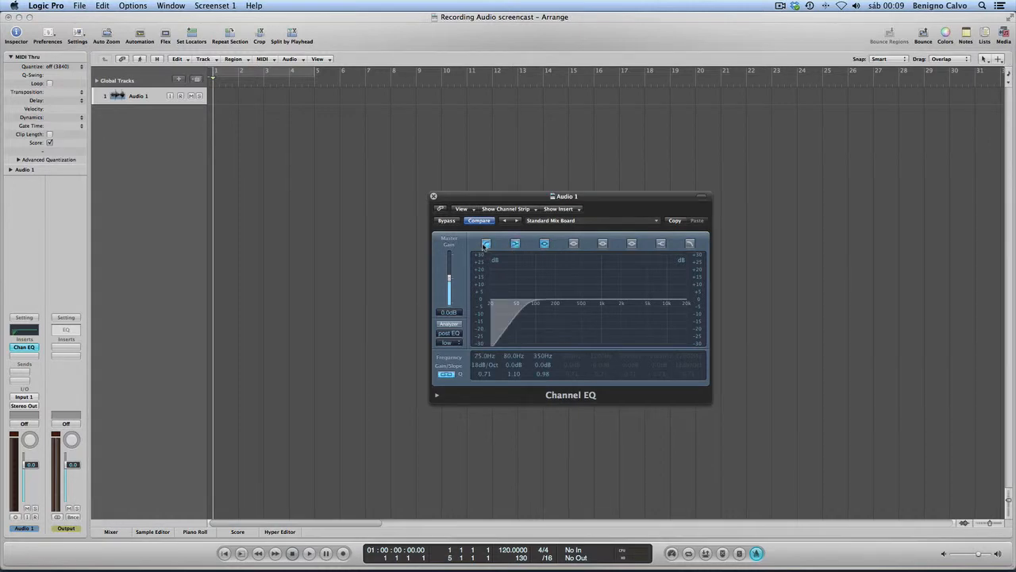
{"action": "left_click", "coordinate": [486, 243]}
{"action": "left_click", "coordinate": [515, 244]}
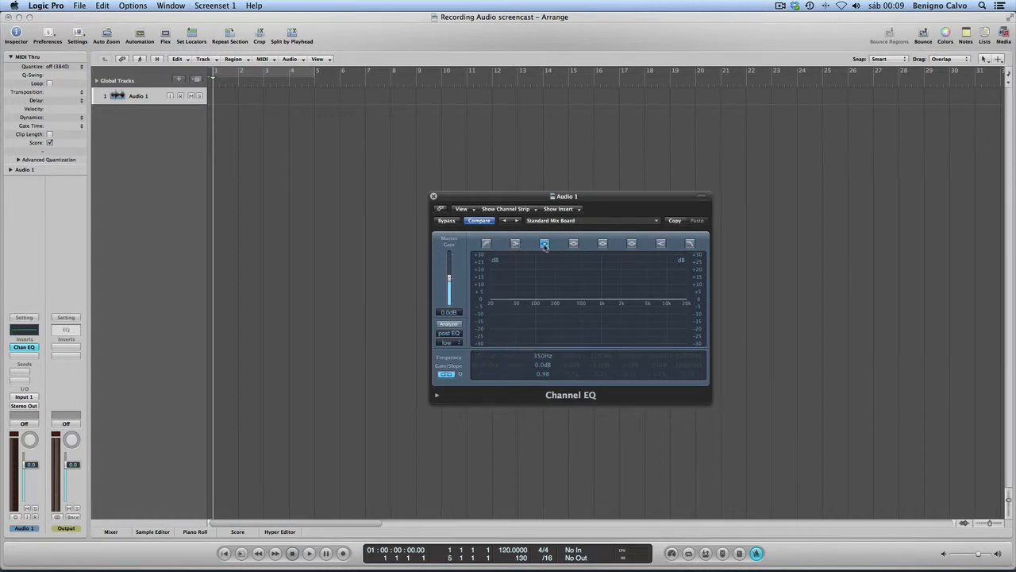
{"action": "left_click", "coordinate": [544, 243]}
{"action": "left_click", "coordinate": [487, 244]}
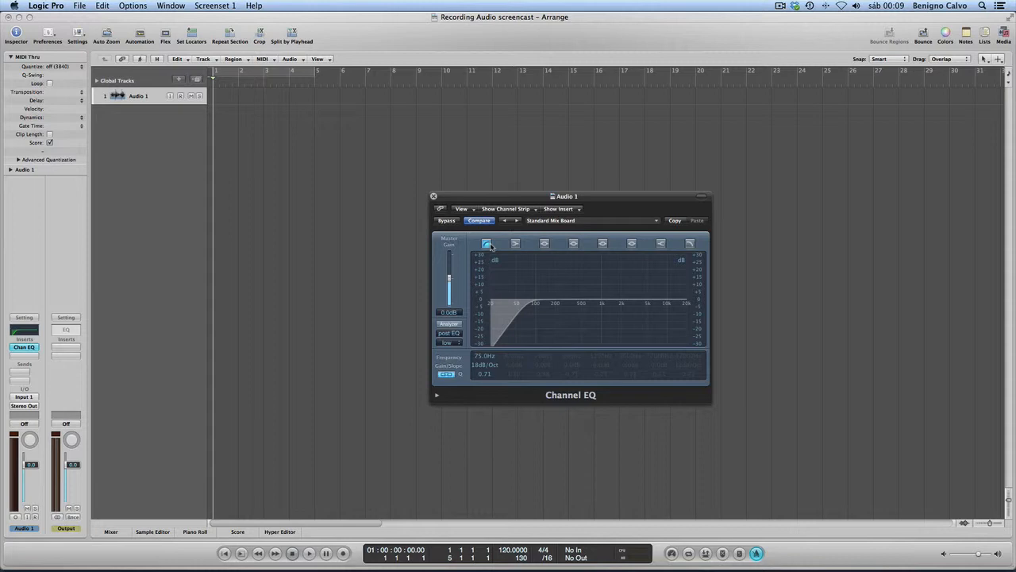
{"action": "left_click", "coordinate": [488, 244]}
{"action": "key", "text": "super+Tab"}
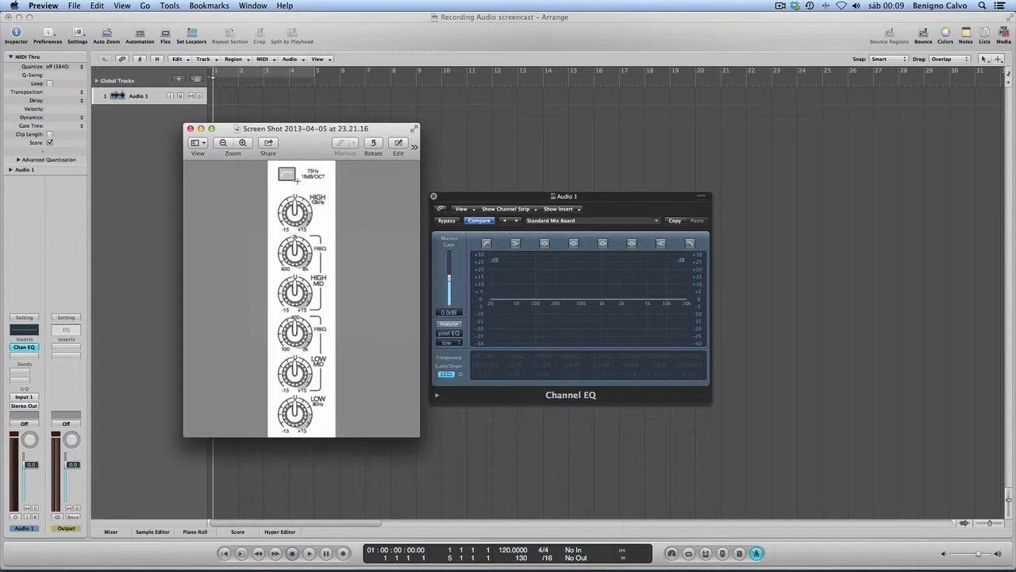
- Enable the low-cut EQ band and inspect its frequency and slope fields
{"action": "left_click", "coordinate": [486, 244]}
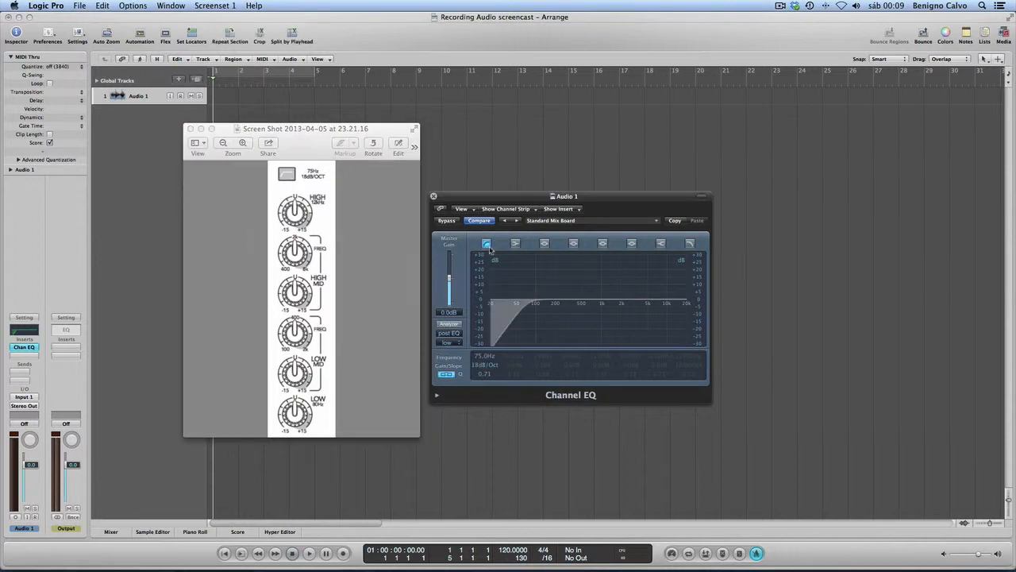
{"action": "double_click", "coordinate": [486, 359]}
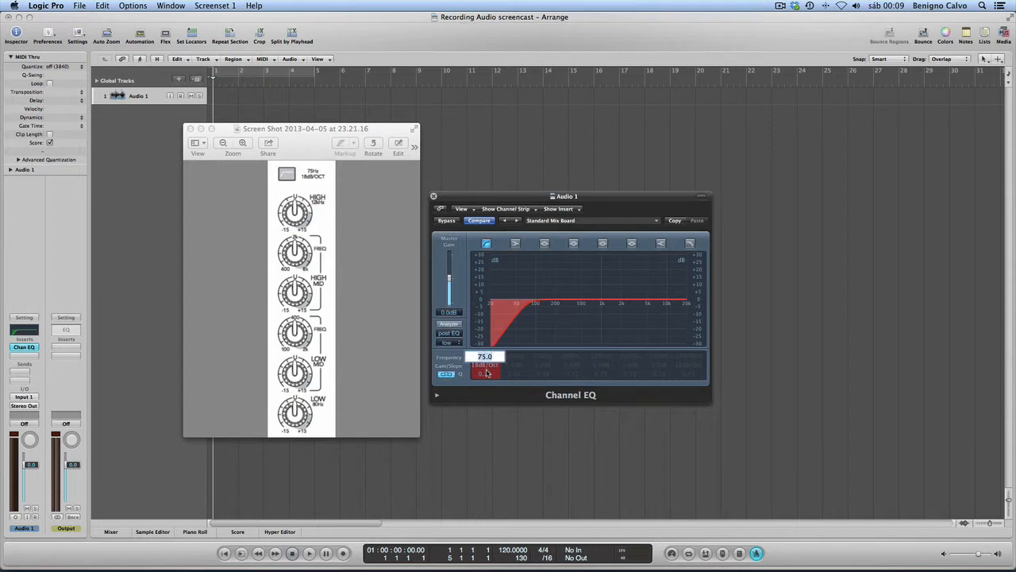
{"action": "left_click", "coordinate": [486, 370]}
{"action": "double_click", "coordinate": [485, 366]}
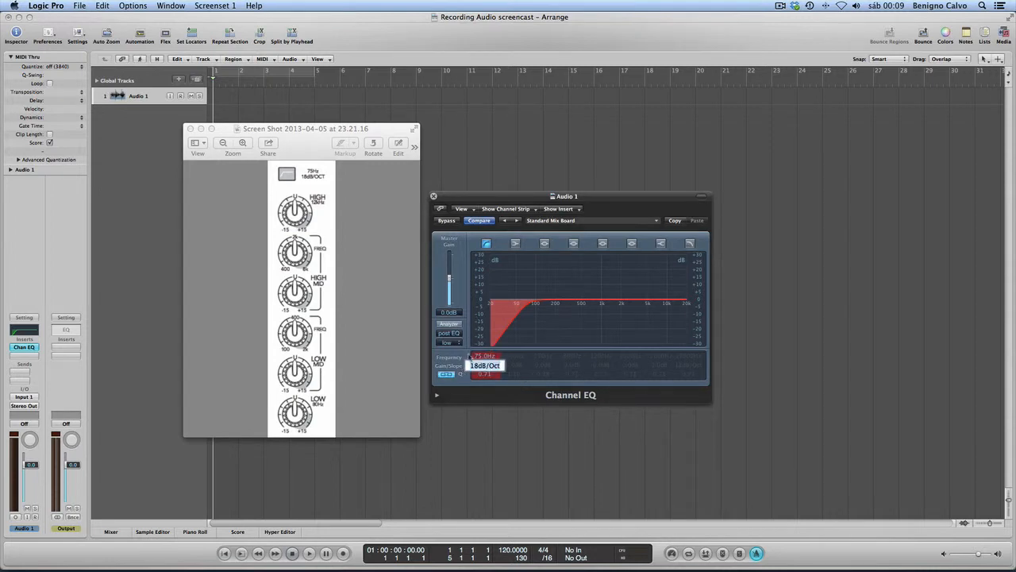
{"action": "left_click", "coordinate": [507, 365]}
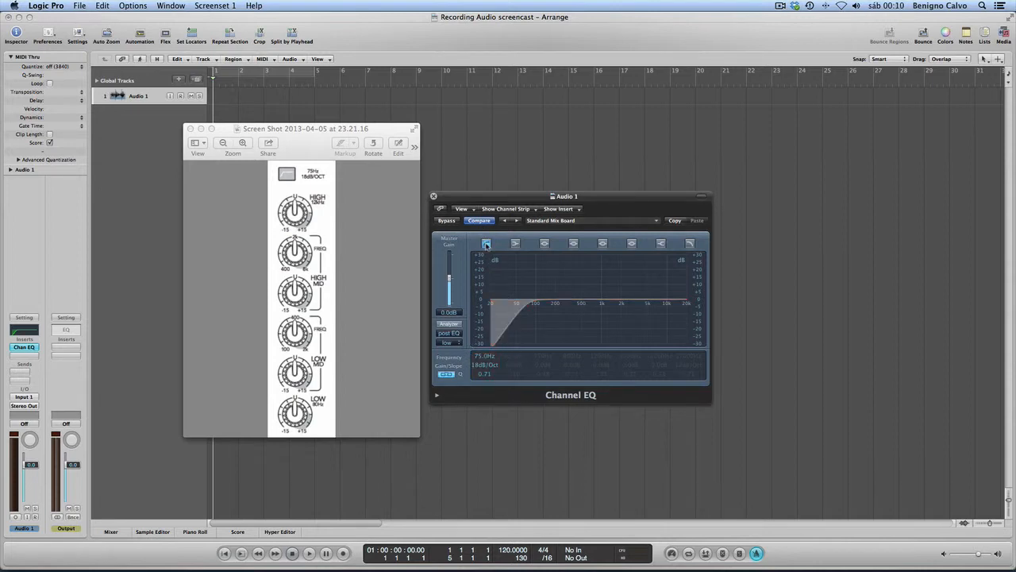
{"action": "left_click", "coordinate": [486, 244]}
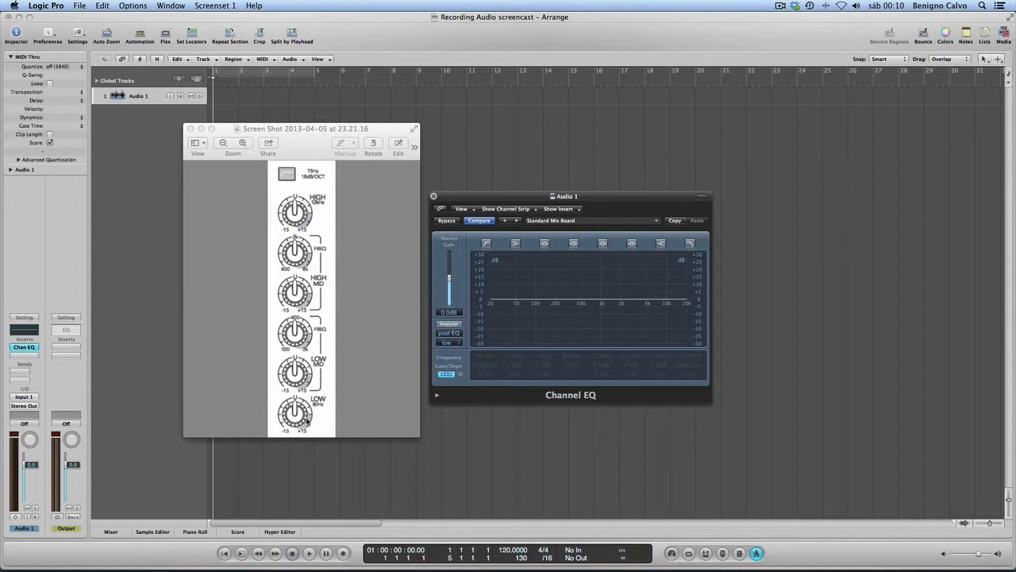
{"action": "left_click", "coordinate": [517, 245]}
{"action": "left_click", "coordinate": [514, 244]}
{"action": "left_click", "coordinate": [487, 245]}
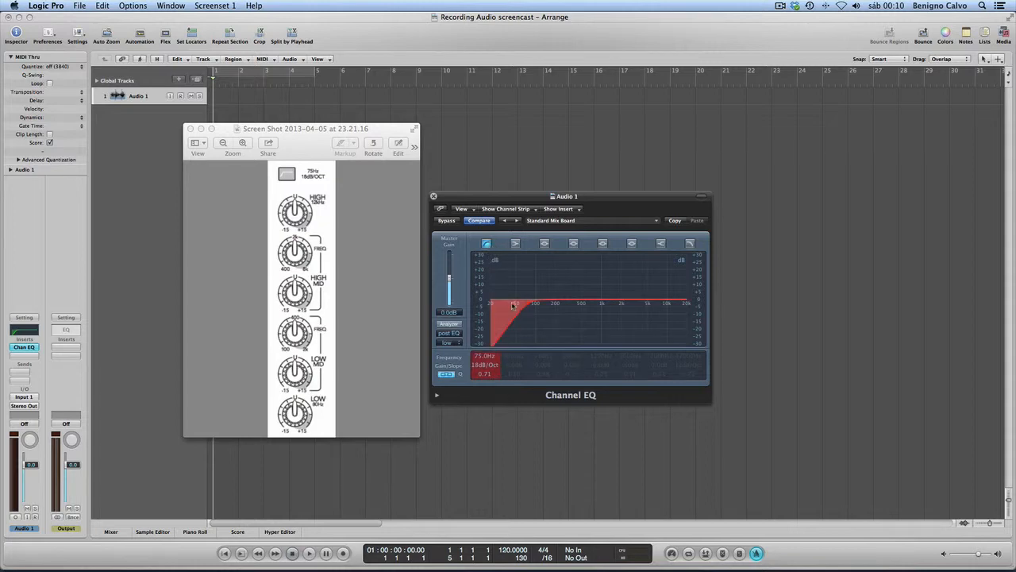
- Enable the low-shelf band, try adjusting its gain, and set the gain to 0 dB
{"action": "left_click", "coordinate": [515, 243]}
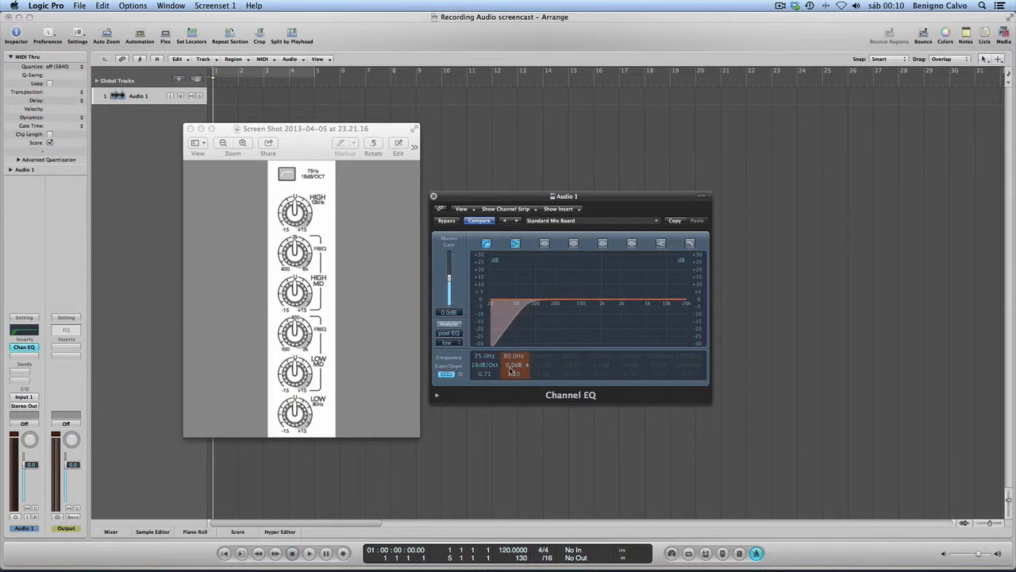
{"action": "left_click_drag", "start_coordinate": [509, 370], "coordinate": [509, 353]}
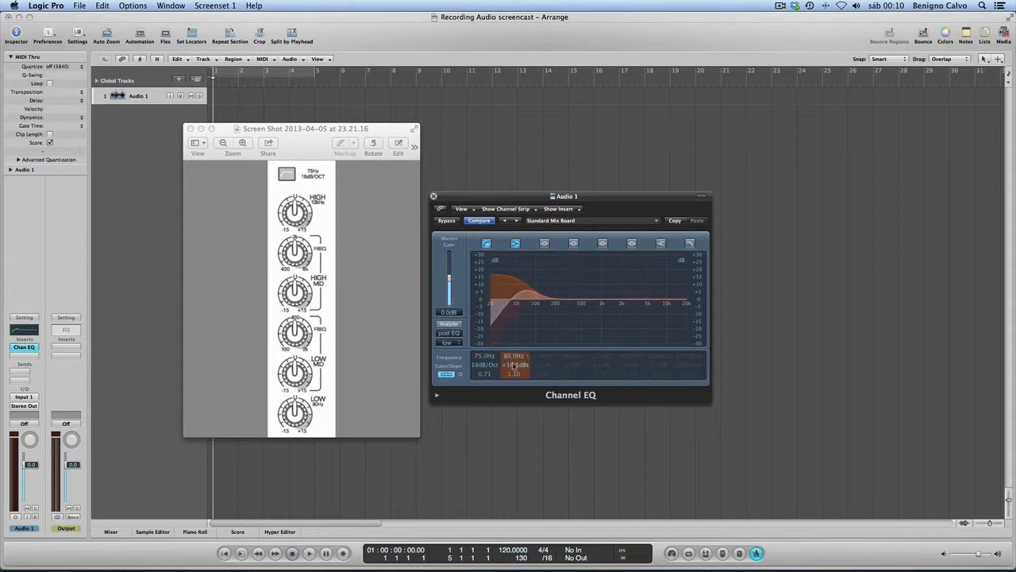
{"action": "left_click_drag", "start_coordinate": [515, 367], "coordinate": [515, 389]}
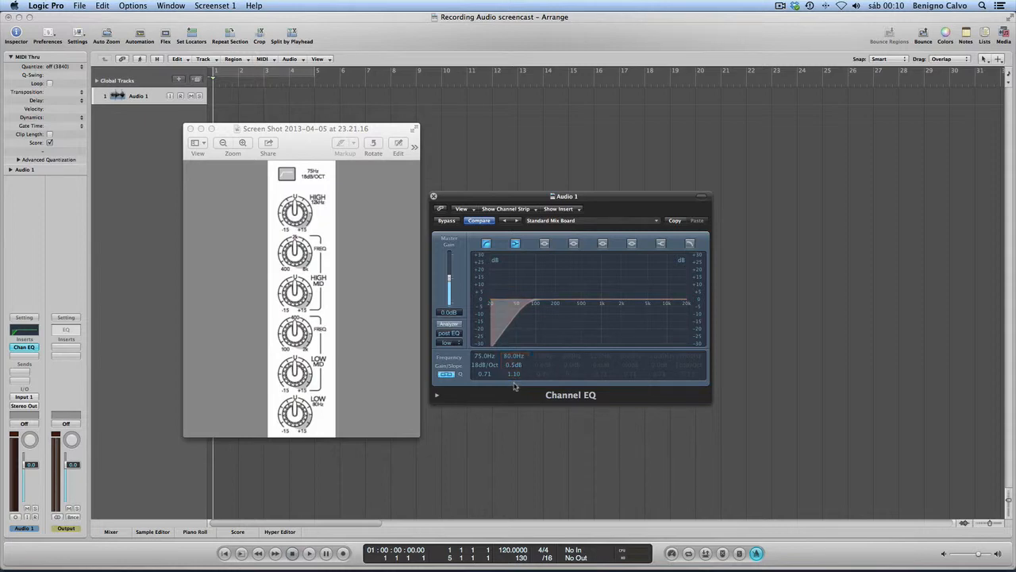
{"action": "double_click", "coordinate": [512, 367]}
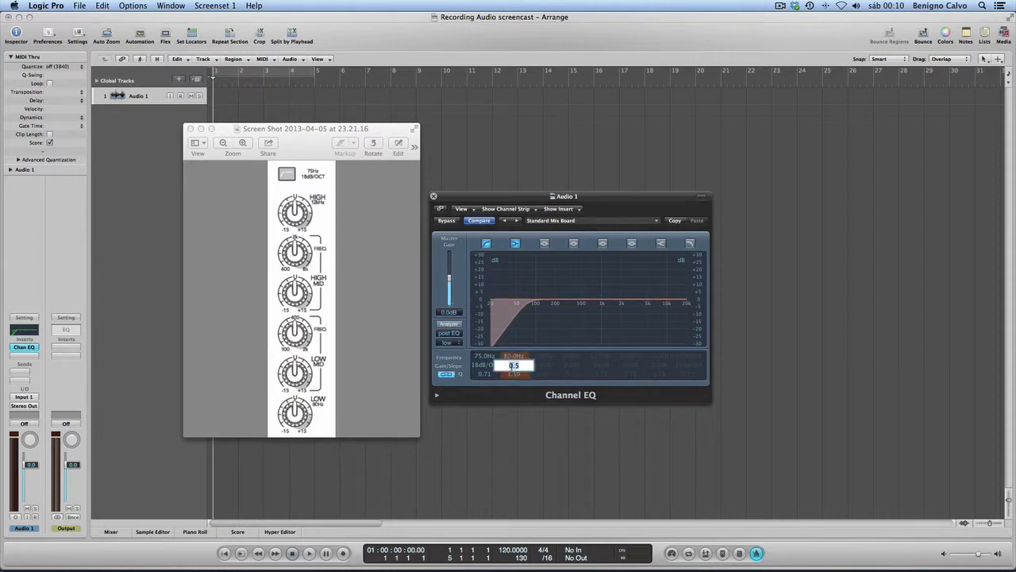
{"action": "type", "text": "0"}
{"action": "key", "text": "Return"}
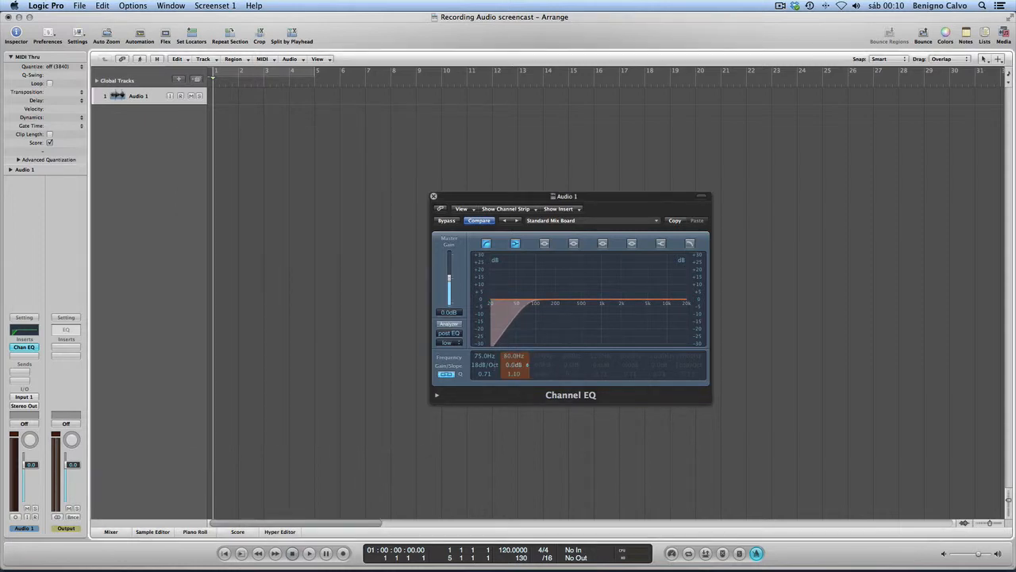
- Enable the two lower parametric mid bands and nudge the first one's frequency to about 345 Hz
{"action": "left_click", "coordinate": [547, 244]}
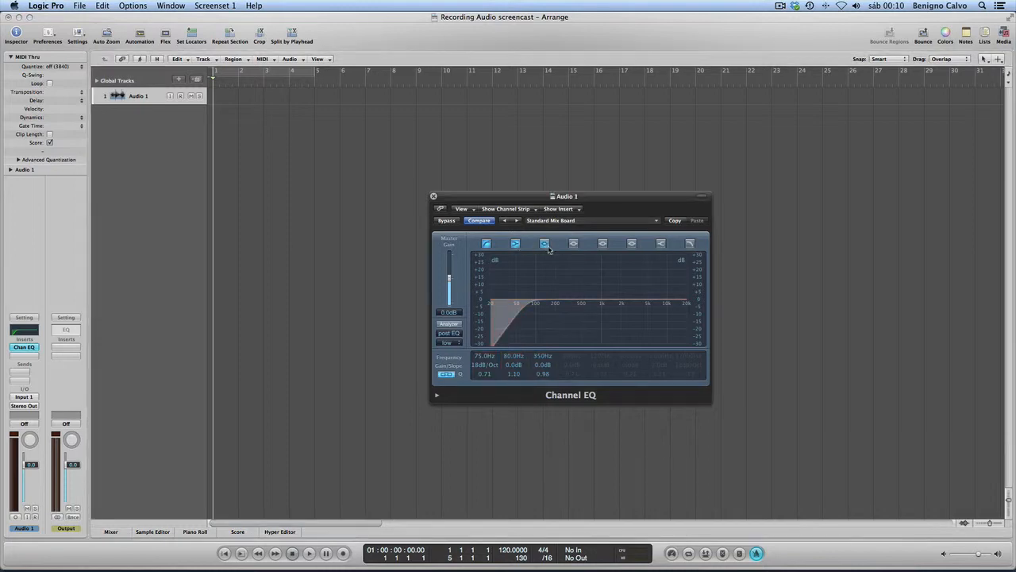
{"action": "left_click", "coordinate": [574, 243]}
{"action": "key", "text": "super+Tab"}
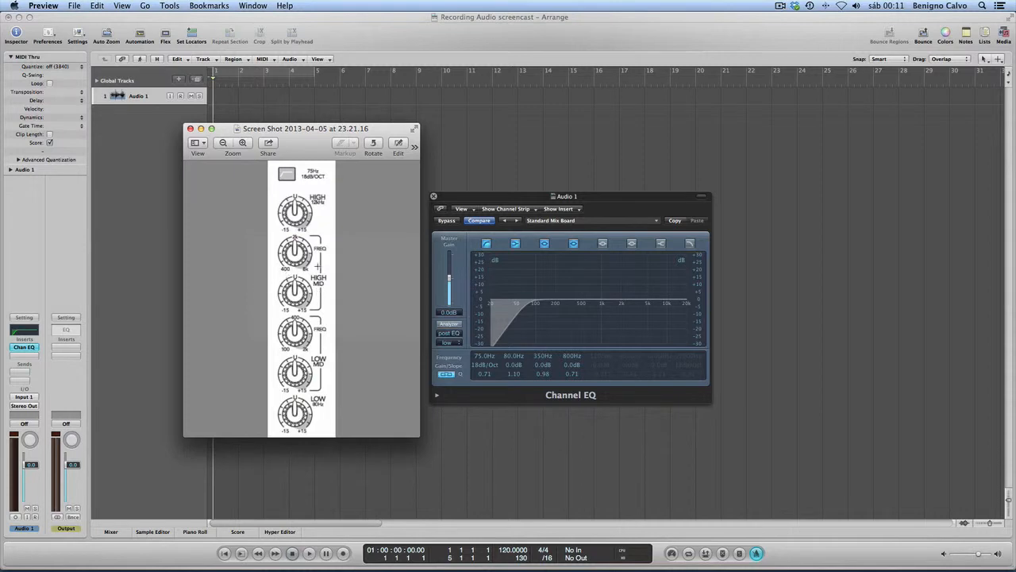
{"action": "left_click", "coordinate": [542, 360]}
{"action": "mouse_move", "coordinate": [542, 359]}
{"action": "left_mouse_down"}
{"action": "mouse_move", "coordinate": [530, 439]}
{"action": "mouse_move", "coordinate": [551, 268]}
{"action": "mouse_move", "coordinate": [552, 453]}
{"action": "mouse_move", "coordinate": [543, 360]}
{"action": "left_mouse_up"}
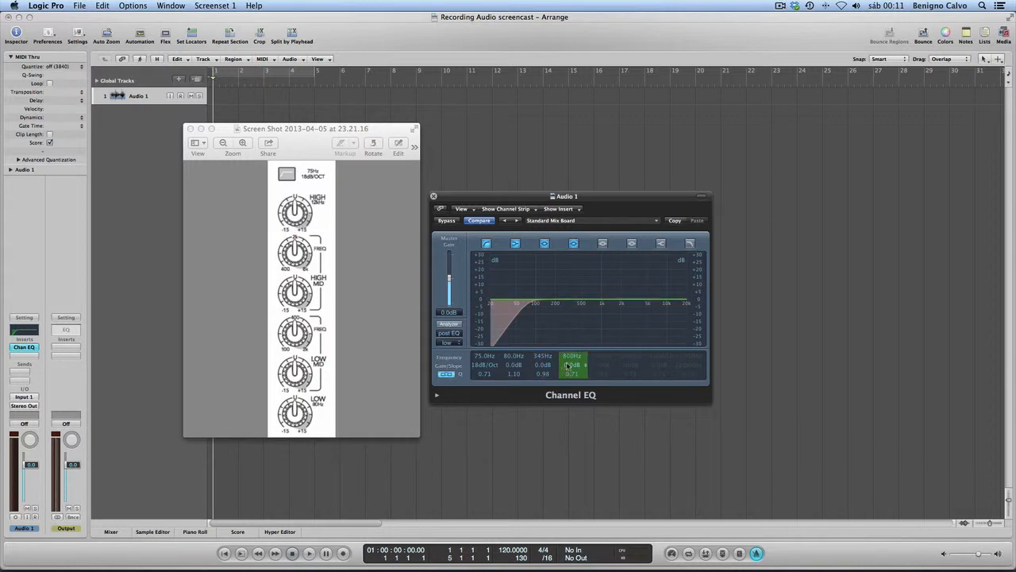
{"action": "mouse_move", "coordinate": [572, 366]}
{"action": "left_mouse_down"}
{"action": "mouse_move", "coordinate": [568, 382]}
{"action": "mouse_move", "coordinate": [570, 366]}
{"action": "left_mouse_up"}
- Enable the high-shelf band and confirm its frequency at 12000 Hz
{"action": "left_click", "coordinate": [660, 244]}
{"action": "double_click", "coordinate": [653, 357]}
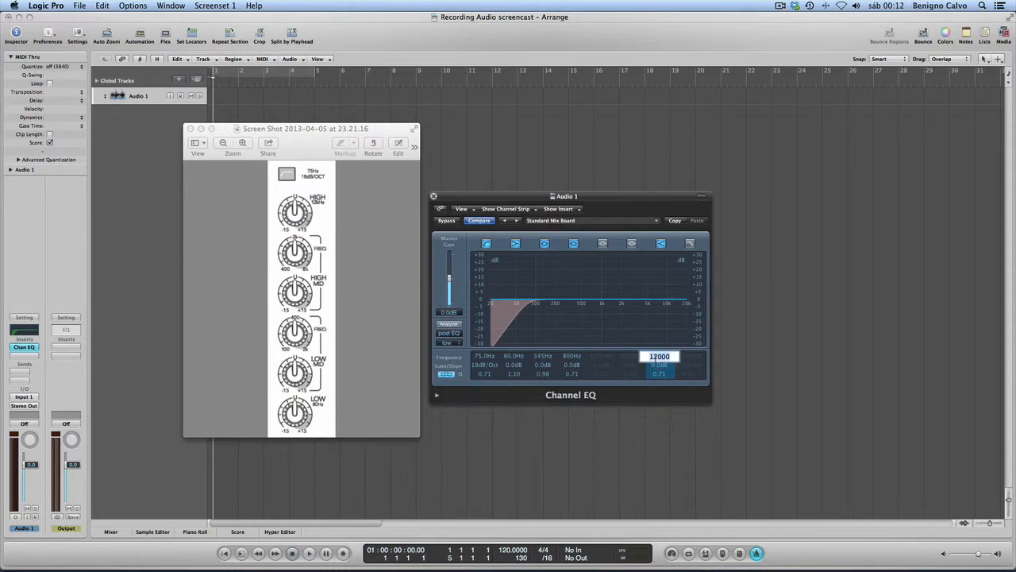
{"action": "key", "text": "Return"}
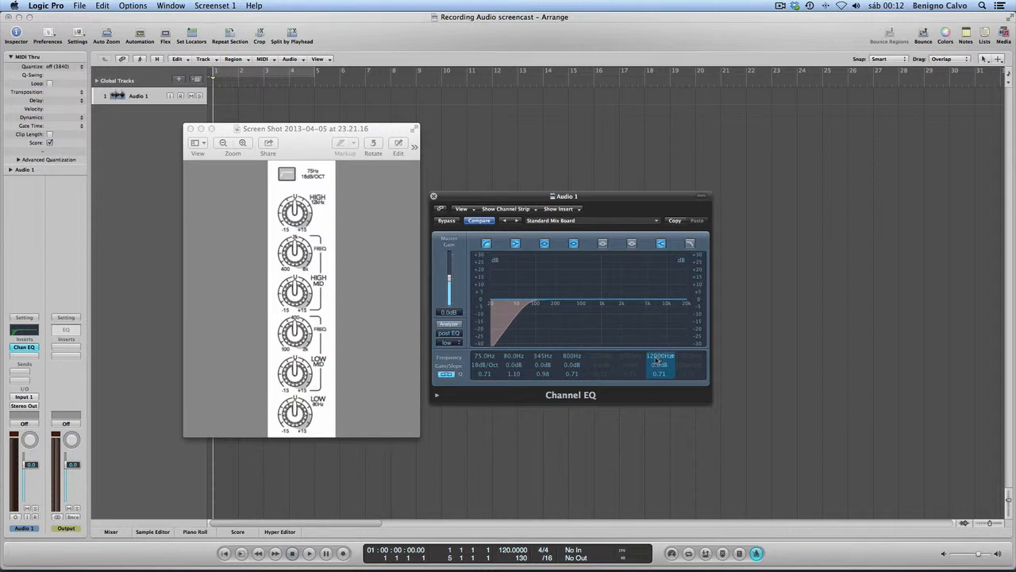
{"action": "left_click_drag", "start_coordinate": [656, 360], "coordinate": [657, 361]}
{"action": "left_click_drag", "start_coordinate": [657, 362], "coordinate": [657, 363]}
{"action": "mouse_move", "coordinate": [655, 359]}
{"action": "left_mouse_down"}
{"action": "mouse_move", "coordinate": [655, 370]}
{"action": "mouse_move", "coordinate": [654, 343]}
{"action": "mouse_move", "coordinate": [659, 374]}
{"action": "left_mouse_up"}
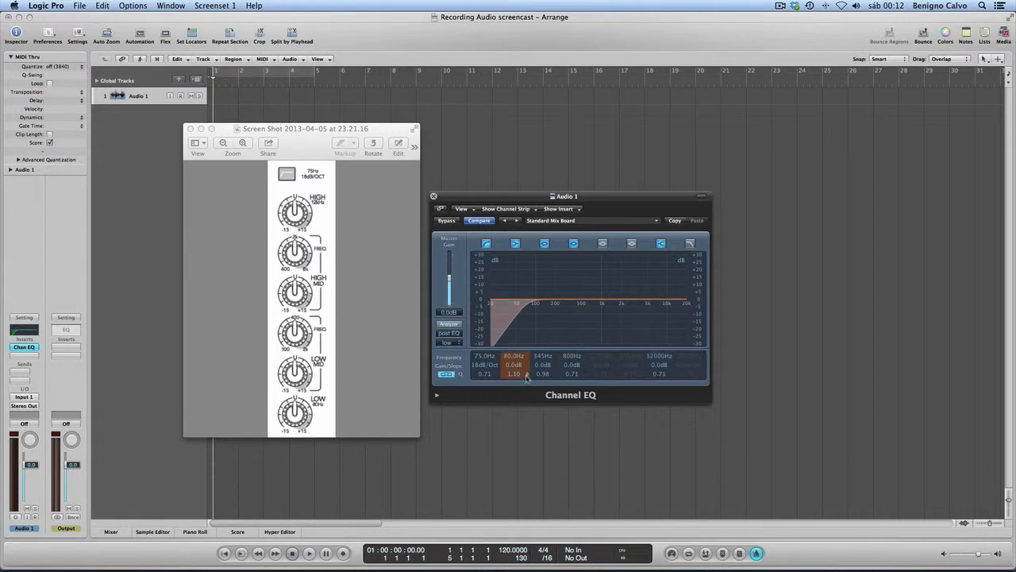
- Switch off all the active EQ bands
{"action": "left_click", "coordinate": [486, 243]}
{"action": "left_click", "coordinate": [518, 245]}
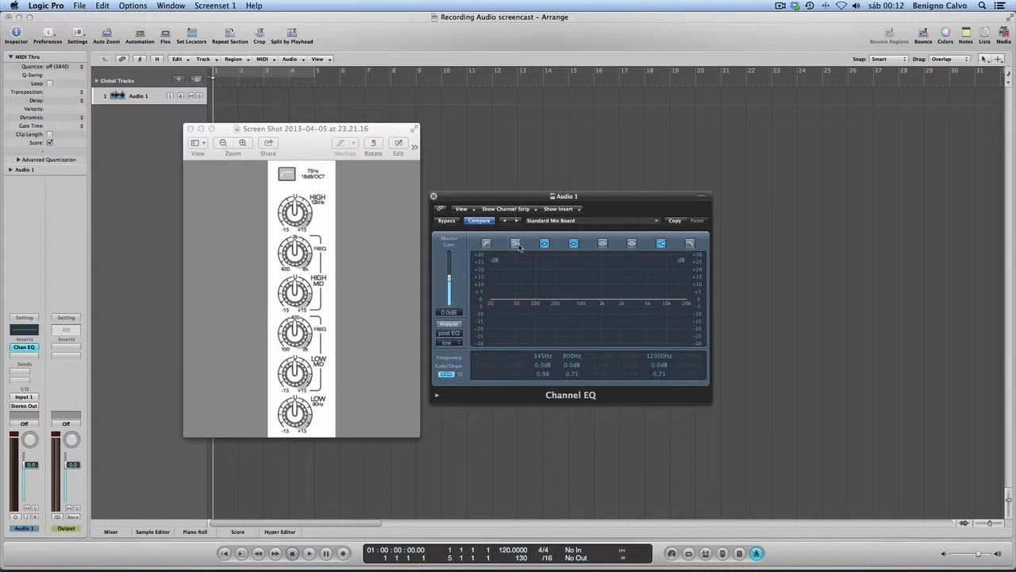
{"action": "left_click", "coordinate": [544, 243]}
{"action": "left_click", "coordinate": [574, 243]}
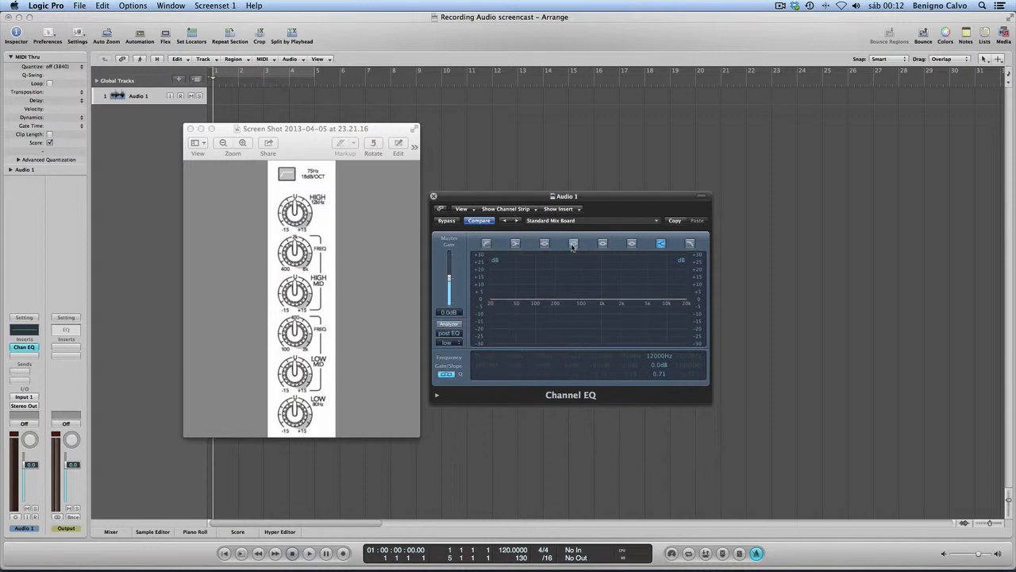
{"action": "left_click", "coordinate": [661, 243]}
{"action": "left_click", "coordinate": [689, 245]}
{"action": "left_click", "coordinate": [656, 224]}
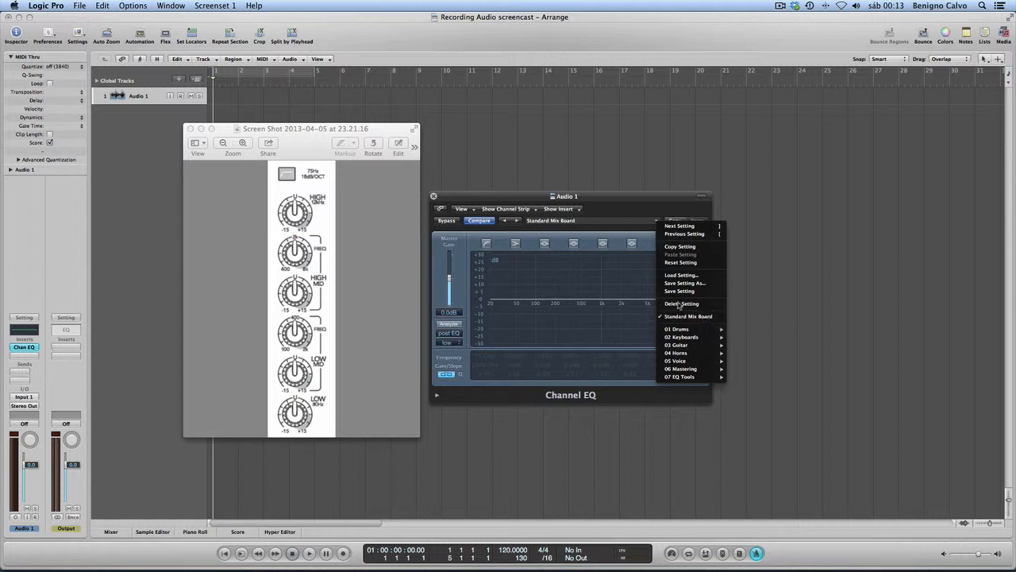
{"action": "left_click", "coordinate": [617, 230]}
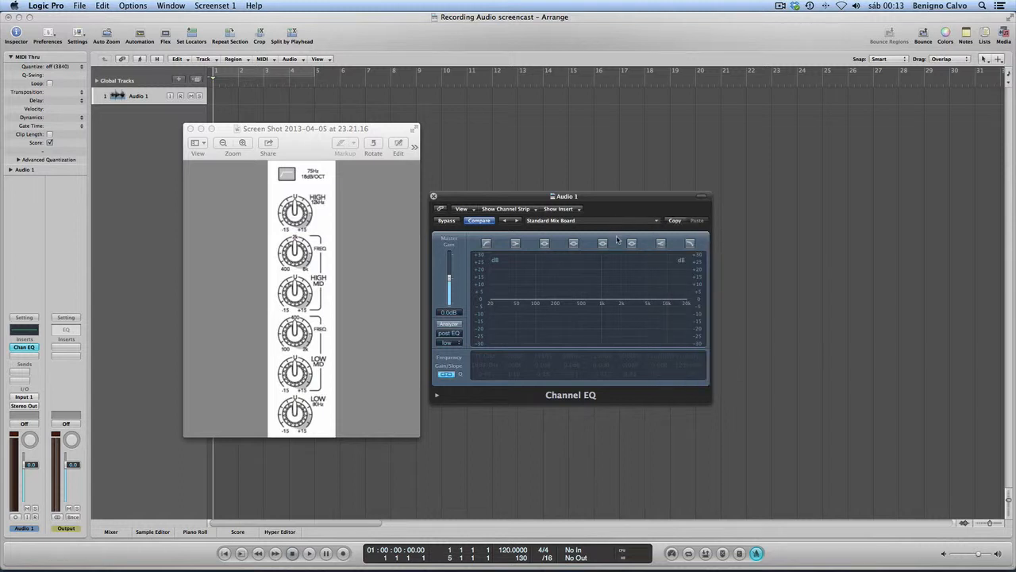